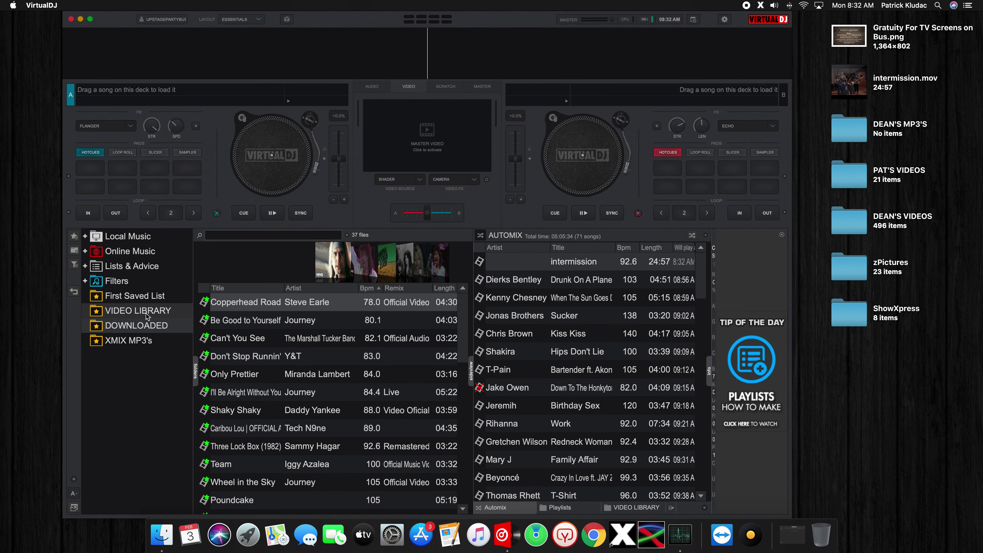
Look through the XMIX MP3's and VIDEO LIBRARY folders, including the video list and the library's subfolder.
click(147, 342)
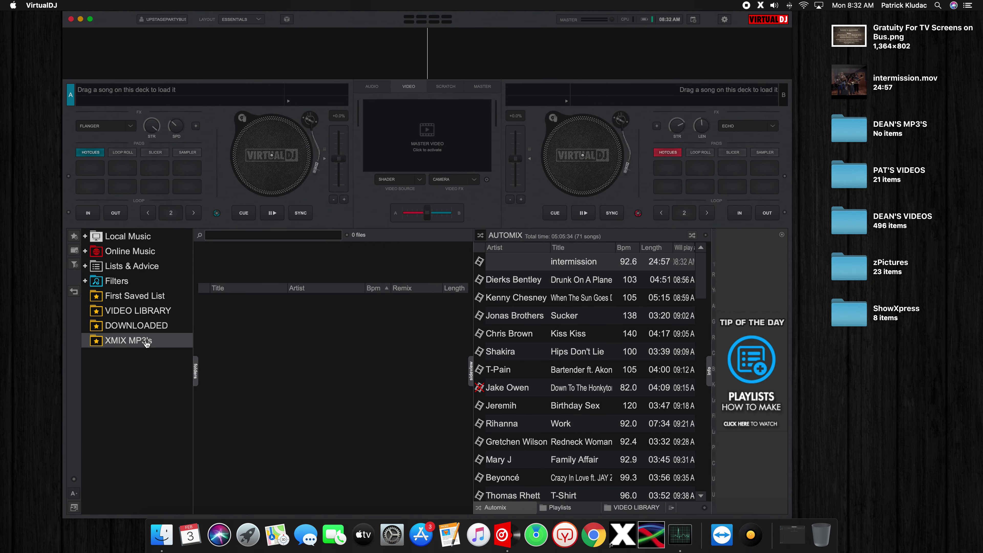
click(139, 312)
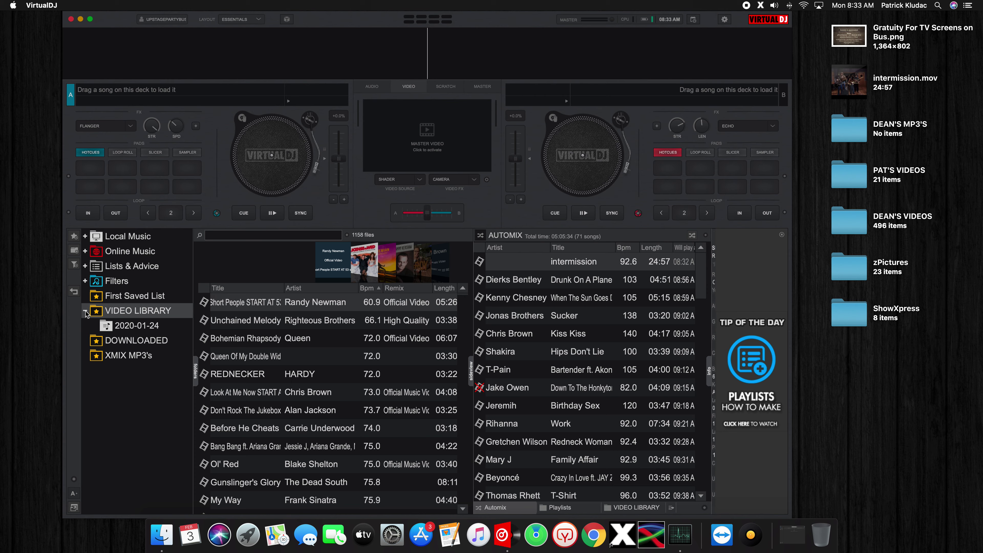
scroll(274, 329, down, 20)
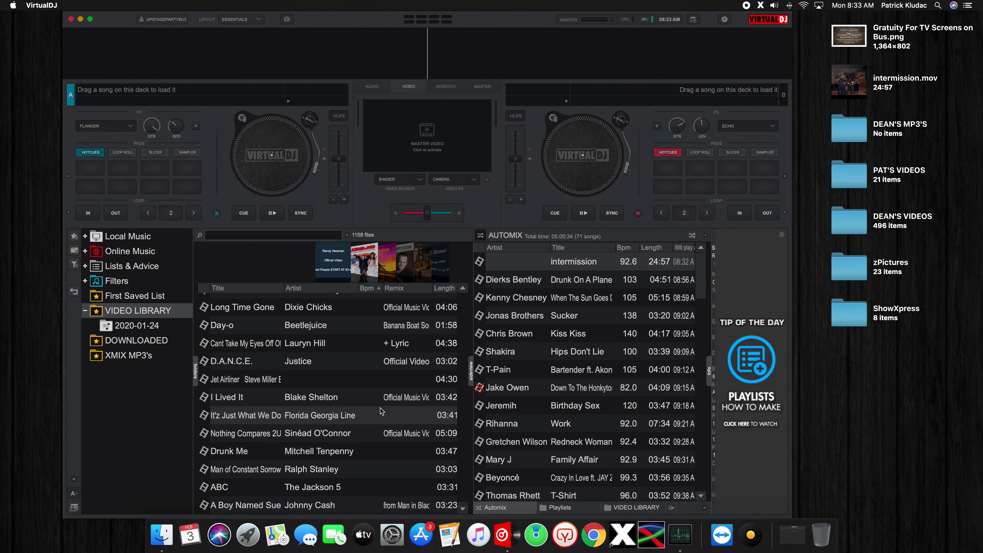
scroll(375, 373, up, 20)
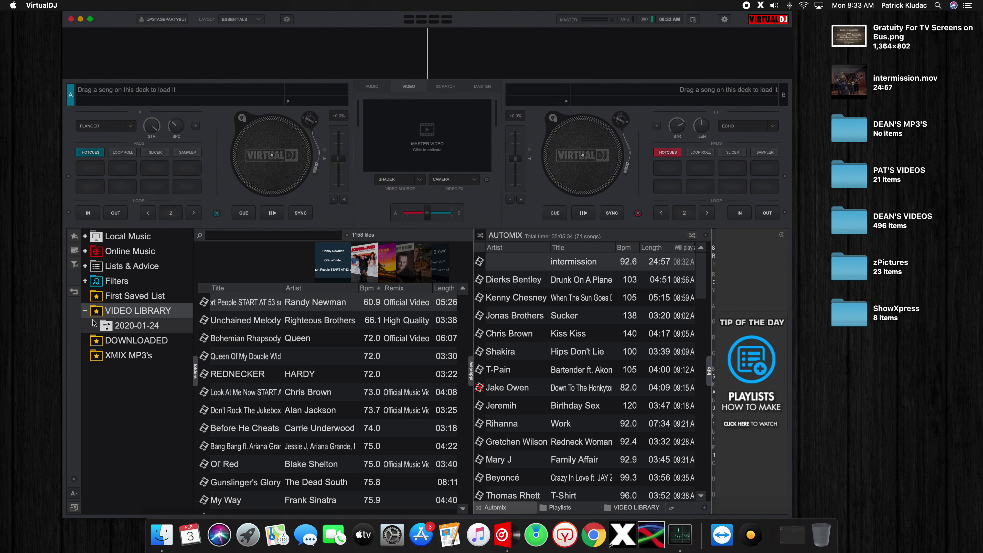
click(85, 311)
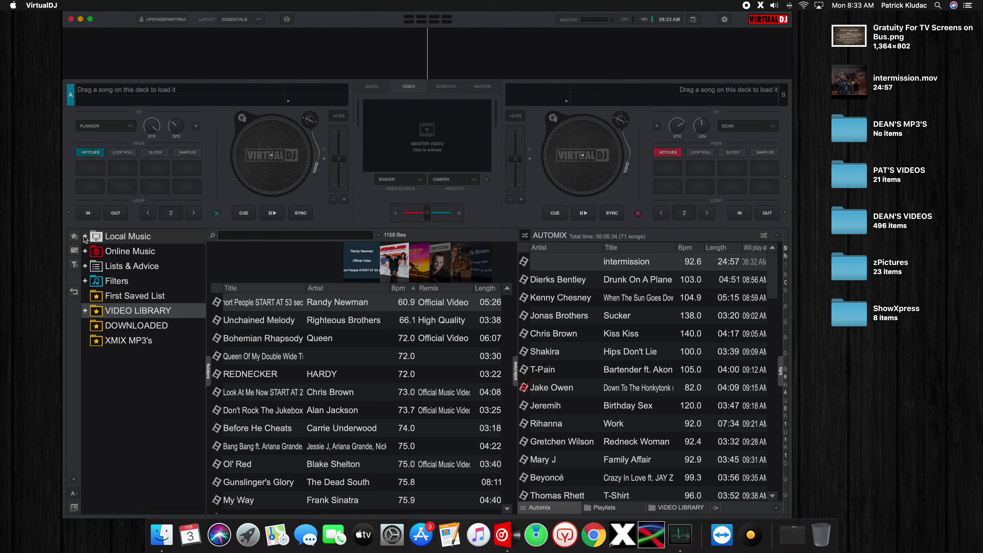
Browse Local Music through the Macintosh HD drive's folders, and open the first personal VIDEOS folder under Desktop.
click(85, 237)
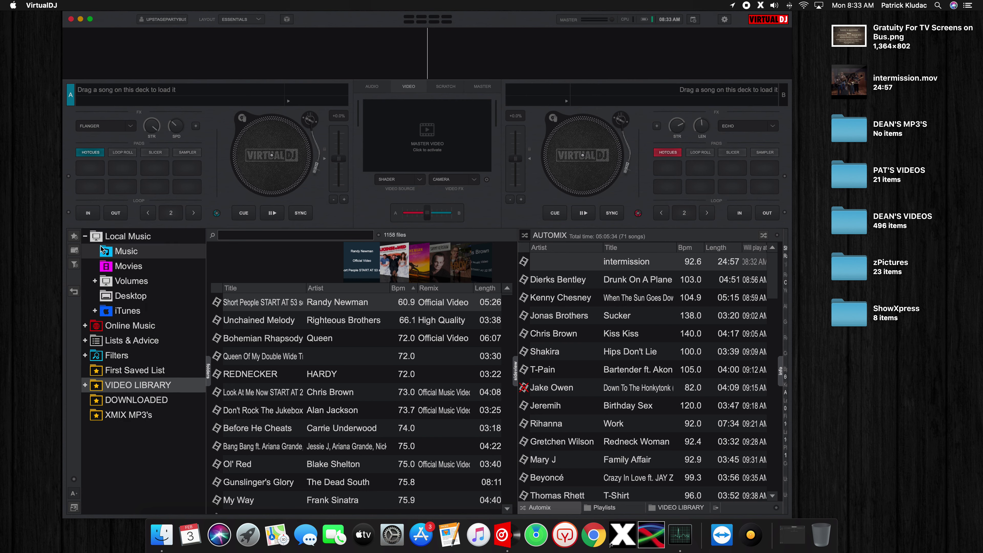
click(94, 281)
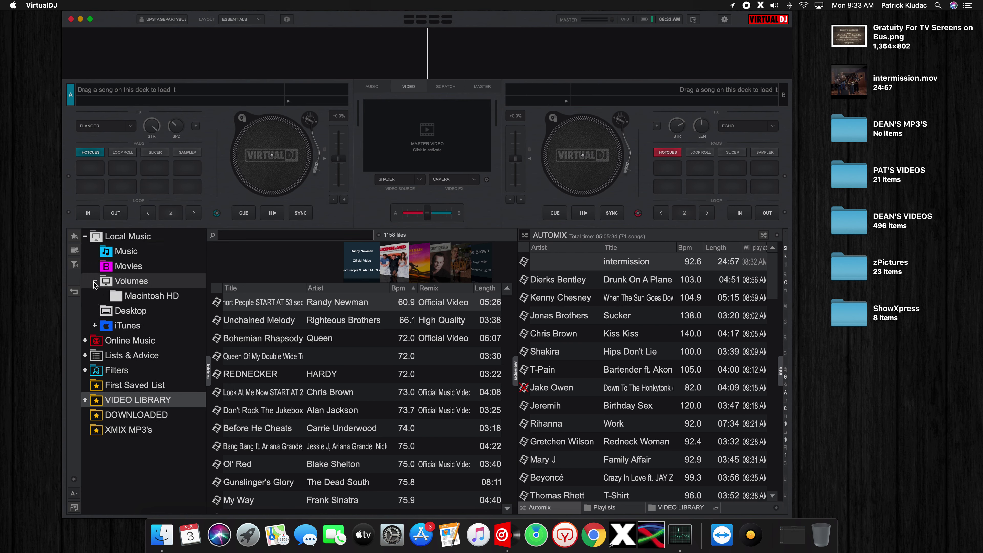
click(118, 296)
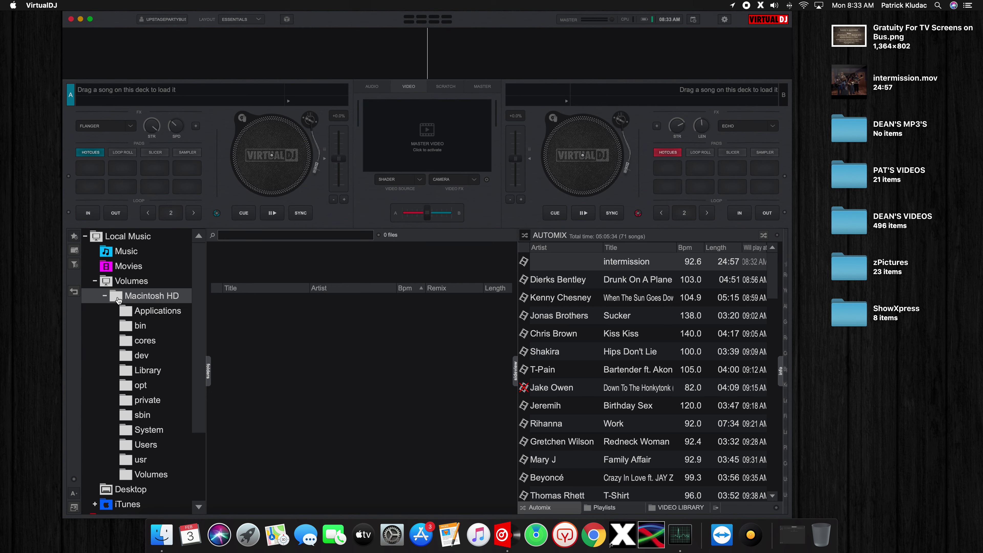
click(132, 449)
scroll(136, 465, down, 5)
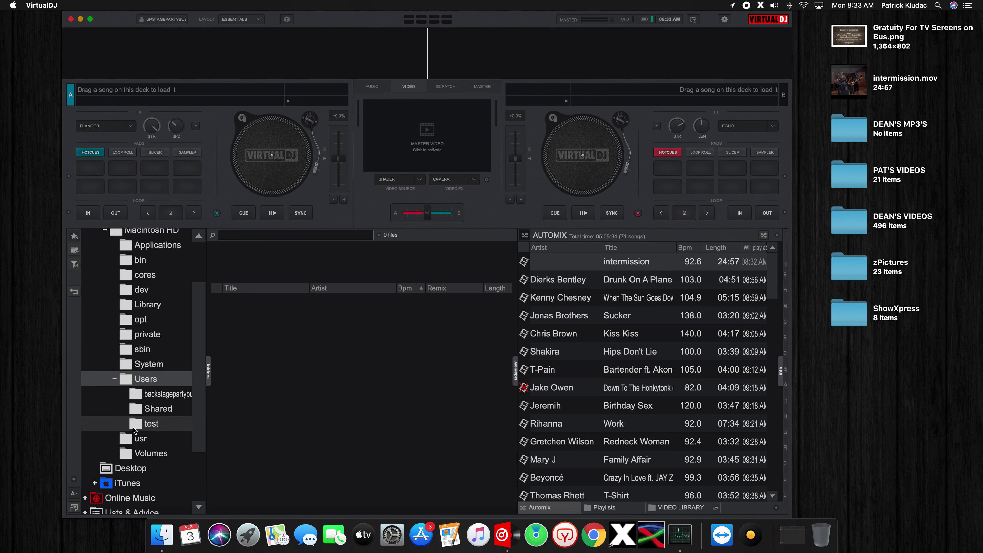
click(125, 443)
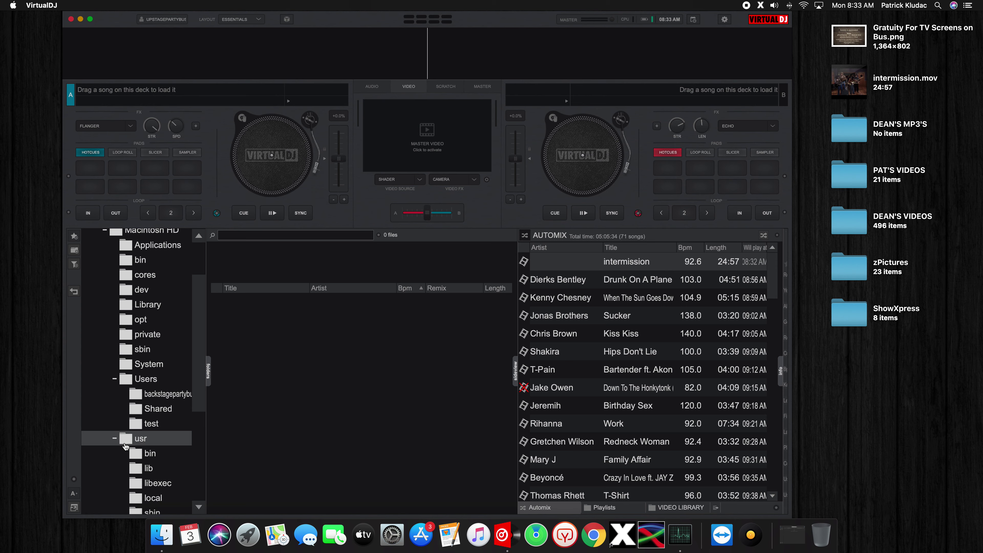
scroll(125, 446, down, 10)
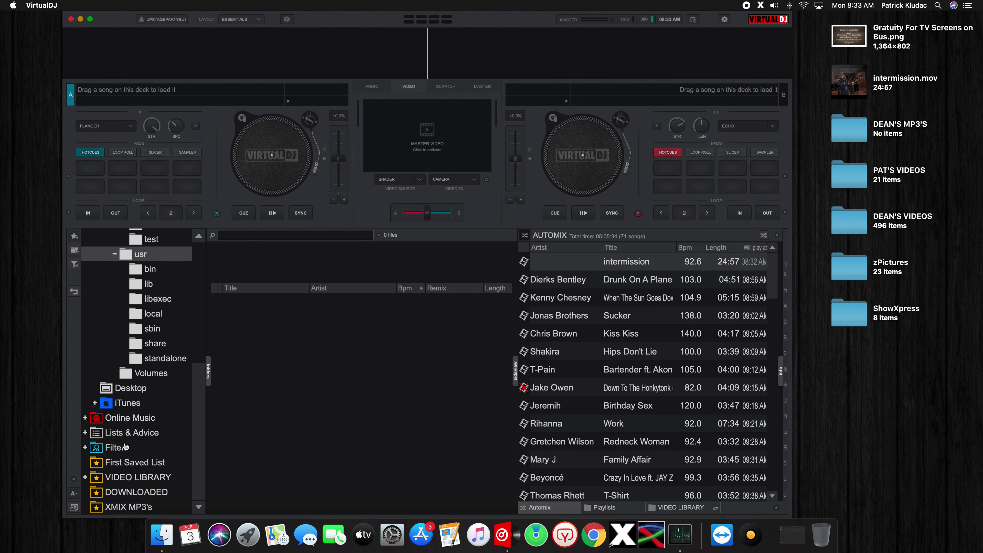
click(108, 391)
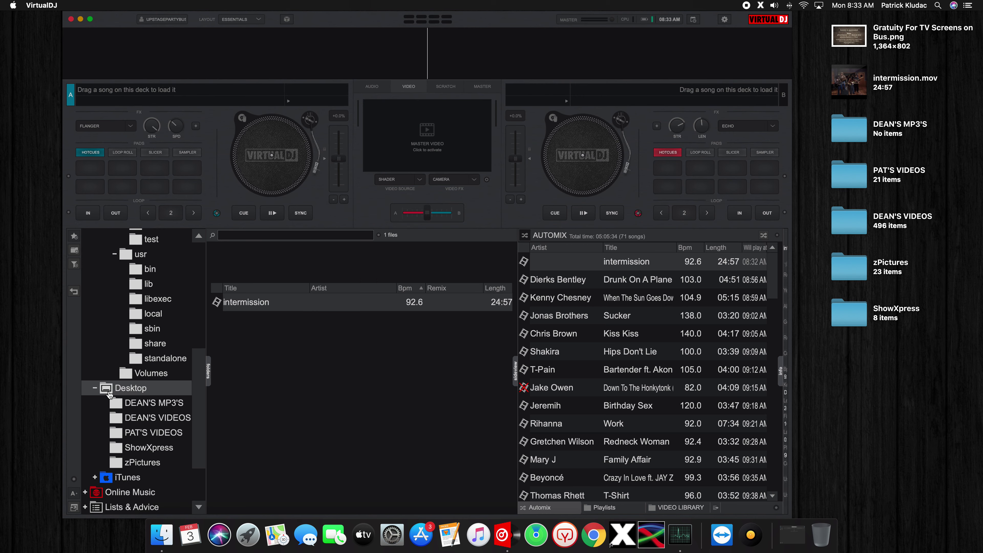
click(114, 419)
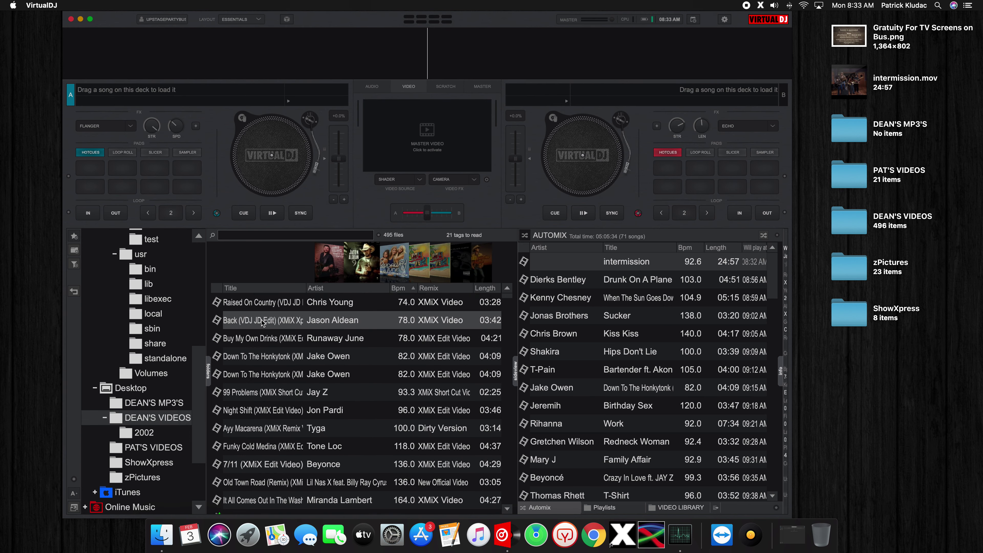
Load "We Back" by Jason Aldean on Deck 1 and "Buy My Own Drinks" by Runaway June on Deck 2.
right_click(261, 323)
mouse_move(270, 330)
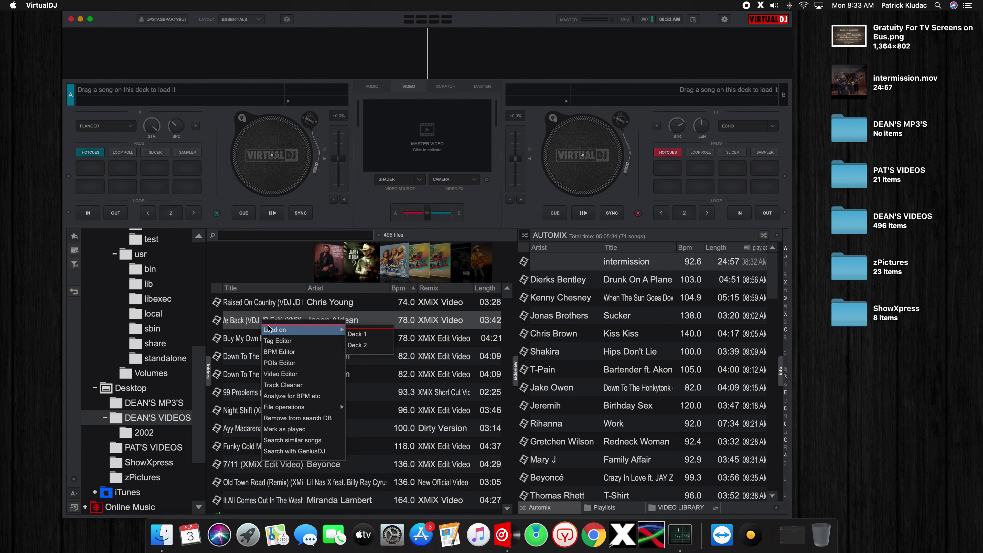
click(357, 334)
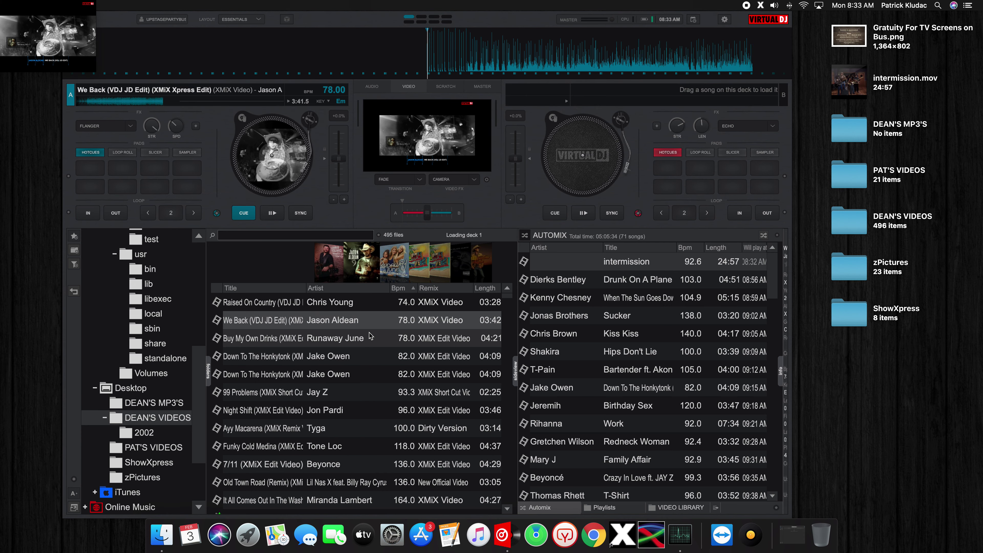
right_click(286, 342)
mouse_move(369, 354)
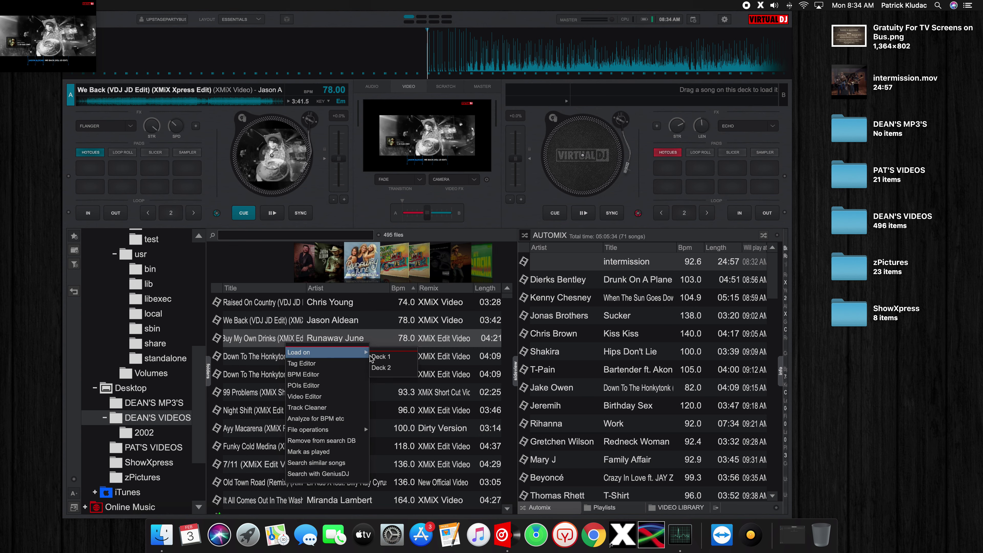
click(389, 367)
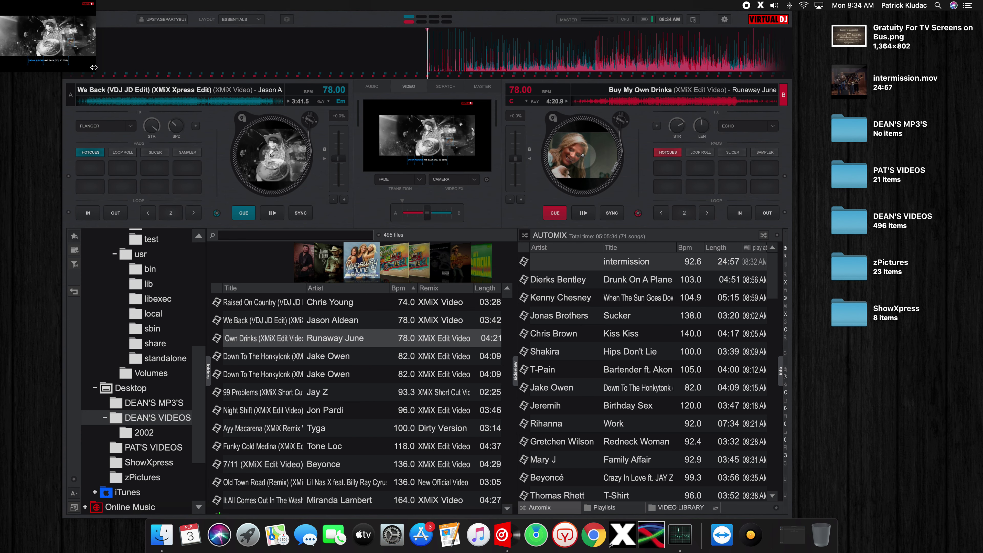
Enlarge the floating video output window and move it over the song browser, clear of the deck controls.
drag(94, 67, 174, 67)
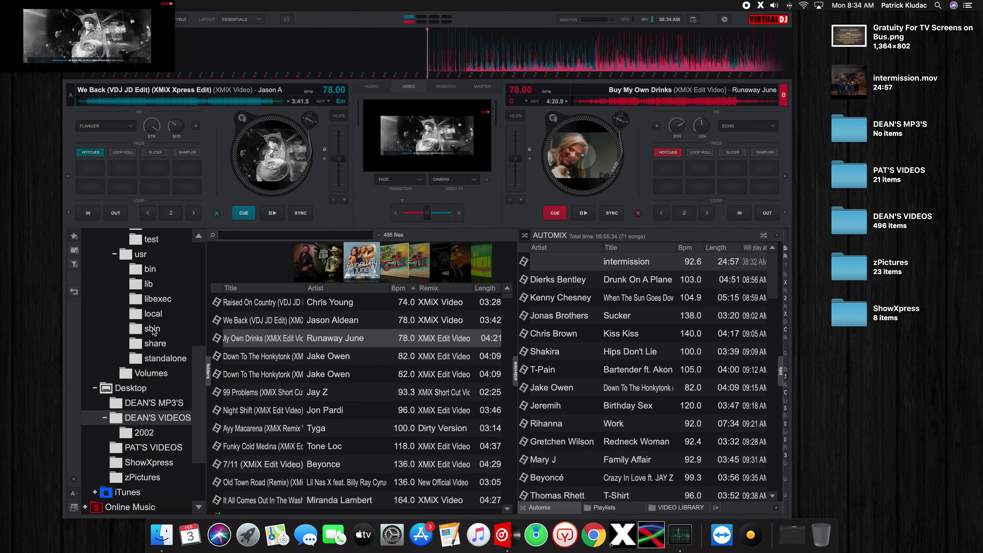
drag(68, 33, 127, 193)
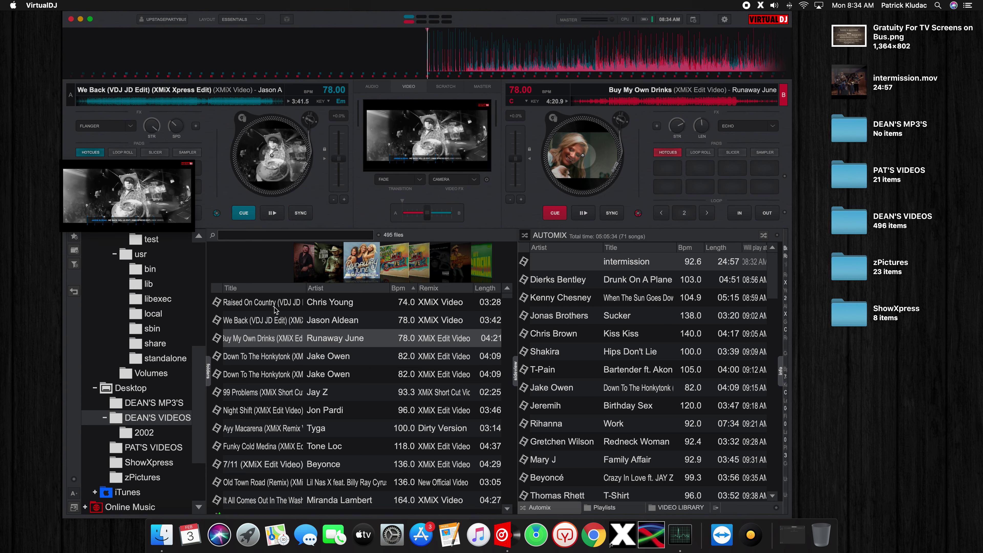
scroll(267, 301, down, 5)
drag(190, 229, 432, 454)
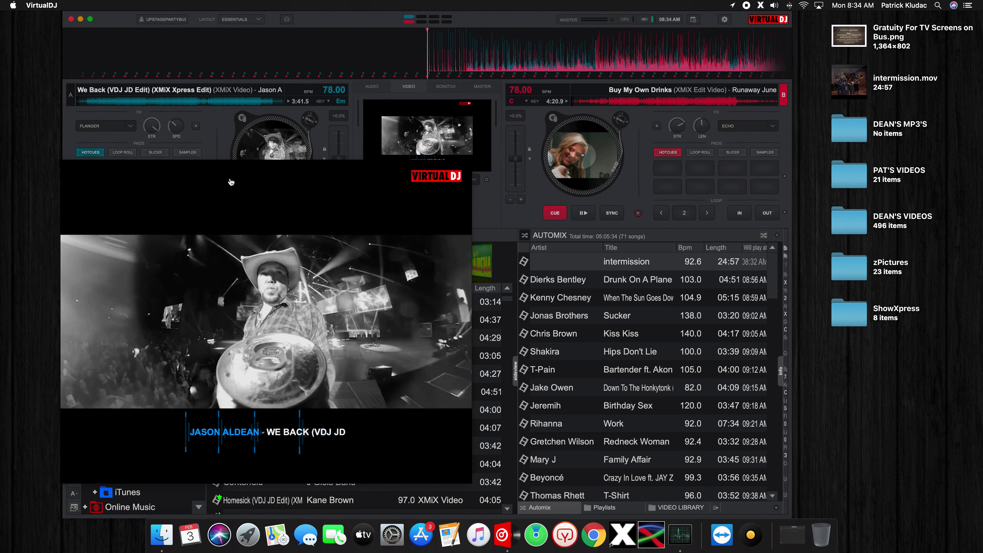
drag(230, 182, 437, 188)
drag(356, 185, 414, 244)
Play both decks with the video output window in view and crossfade the video fully to deck B.
click(271, 216)
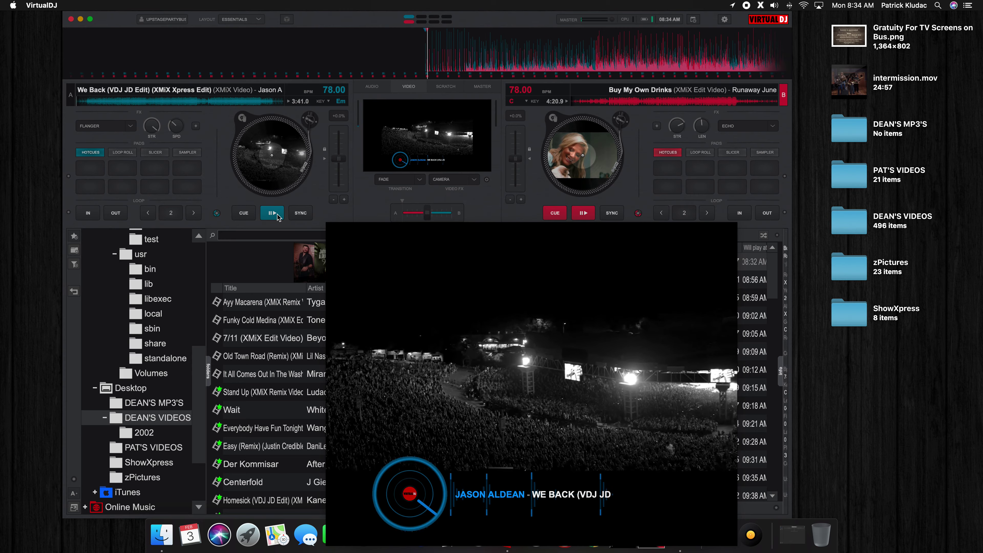
drag(472, 242, 359, 257)
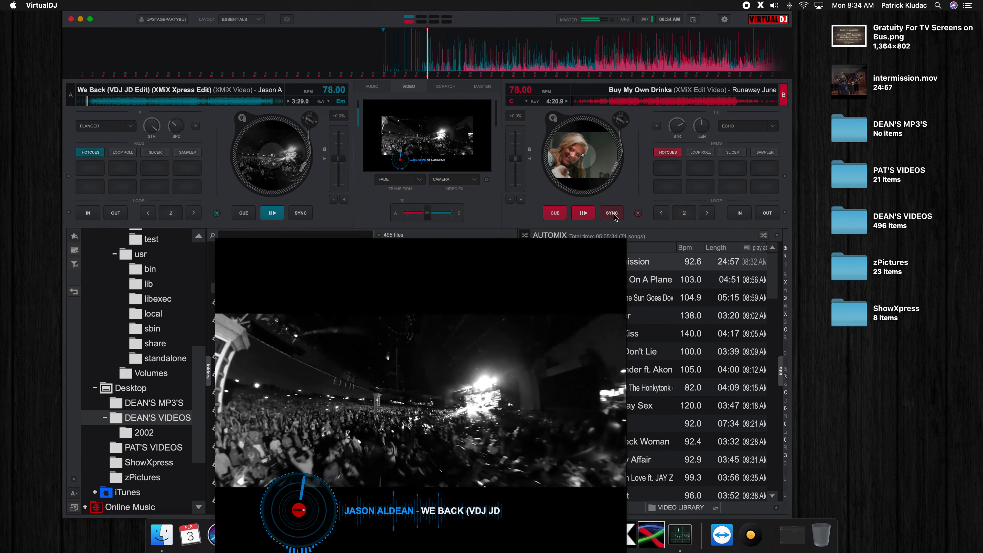
click(584, 213)
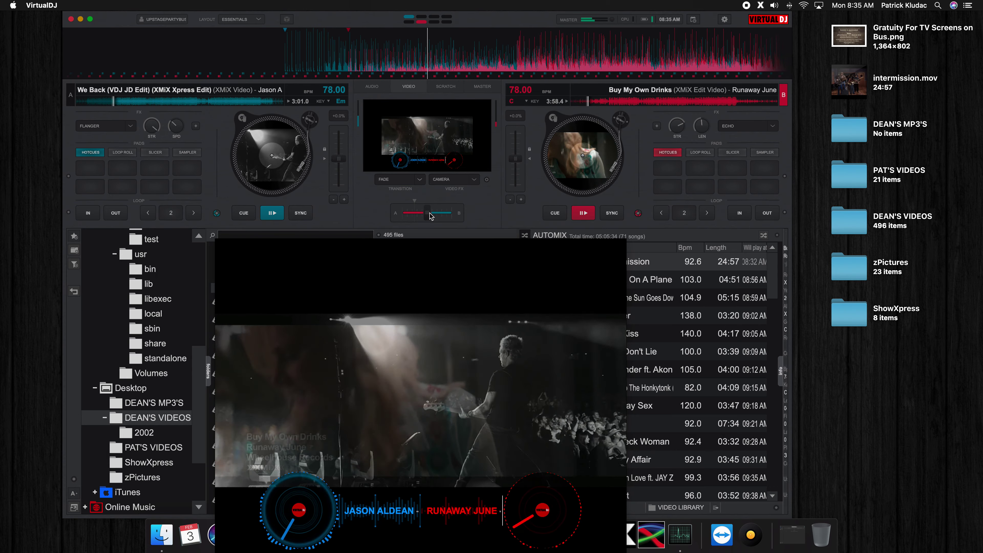
drag(437, 219, 452, 220)
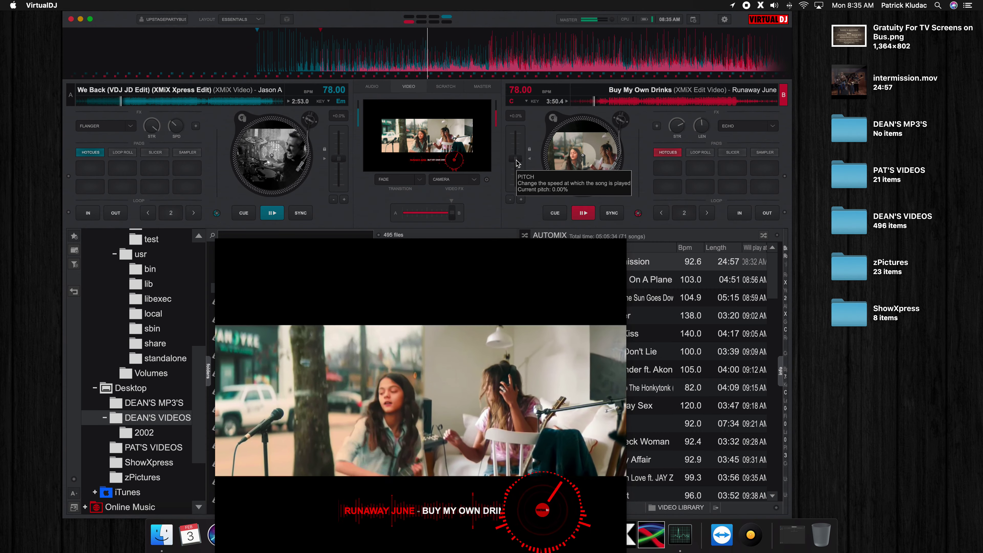
Pause the Runaway June video on deck B and exit the DJ program.
click(584, 214)
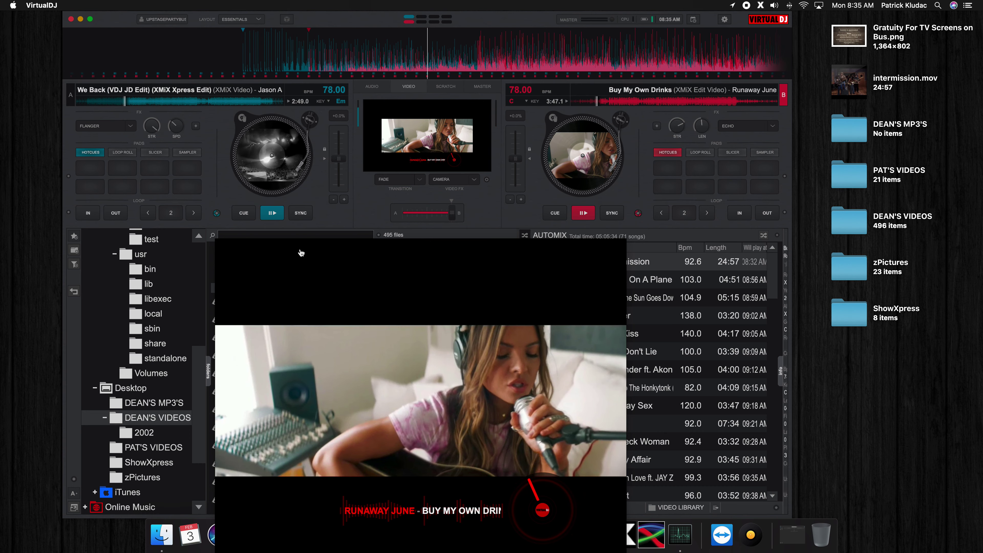
click(41, 5)
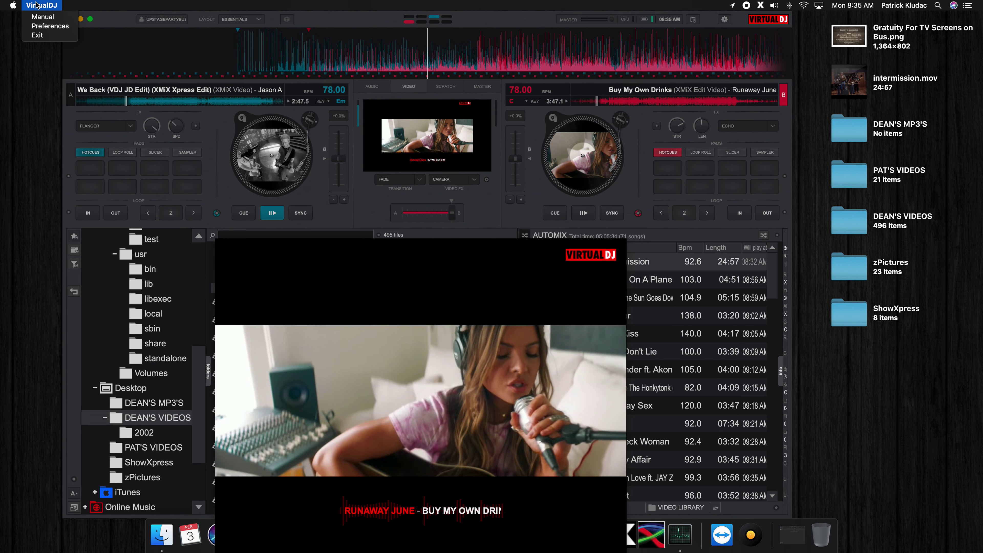
click(48, 37)
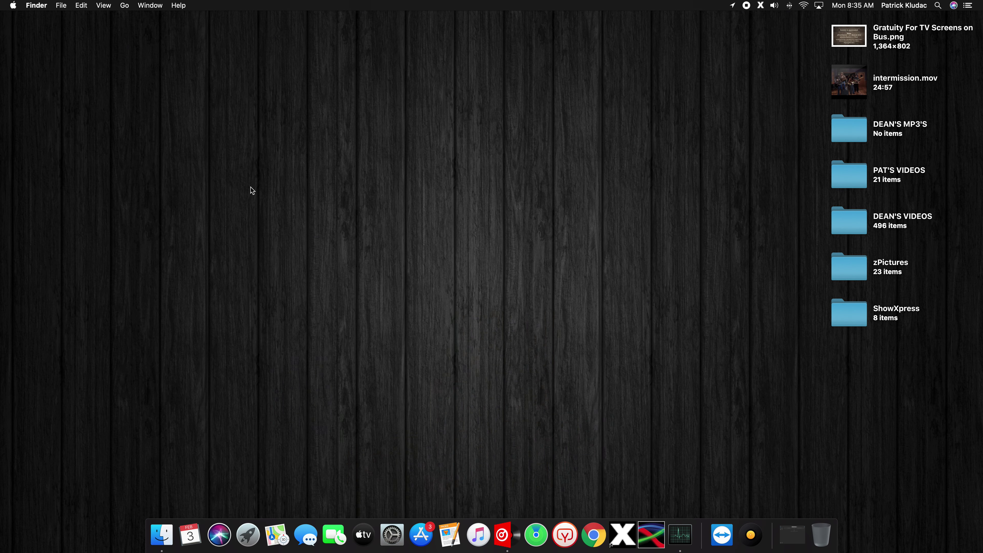
Open djay Pro and scroll through the song list of the selected personal VIDEOS folder to check how it loads.
click(752, 538)
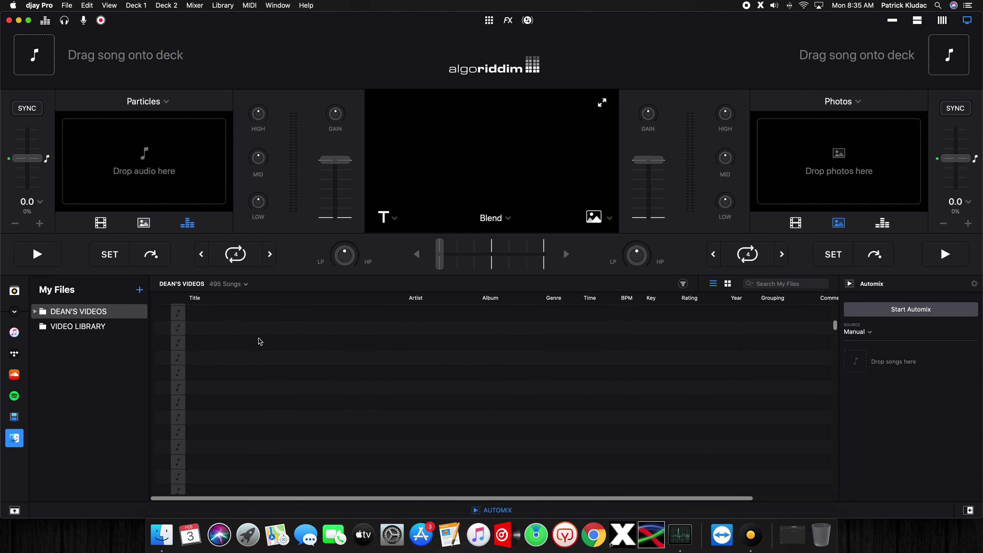
scroll(260, 342, up, 10)
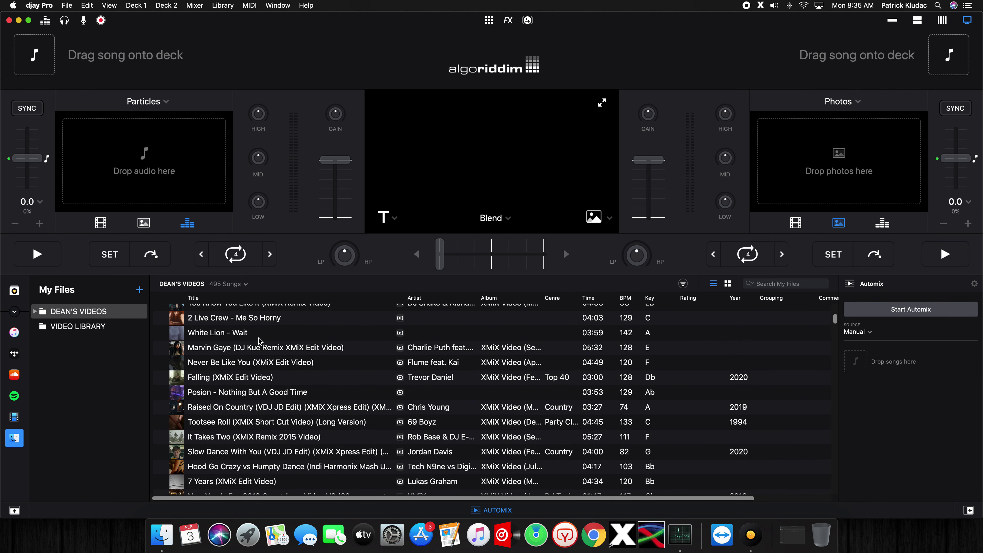
scroll(260, 341, down, 10)
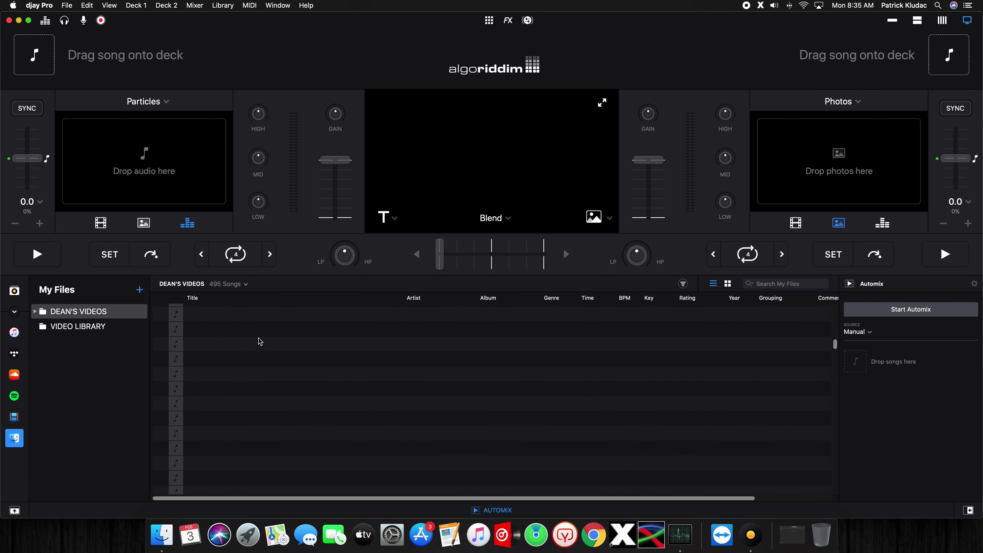
scroll(258, 341, down, 5)
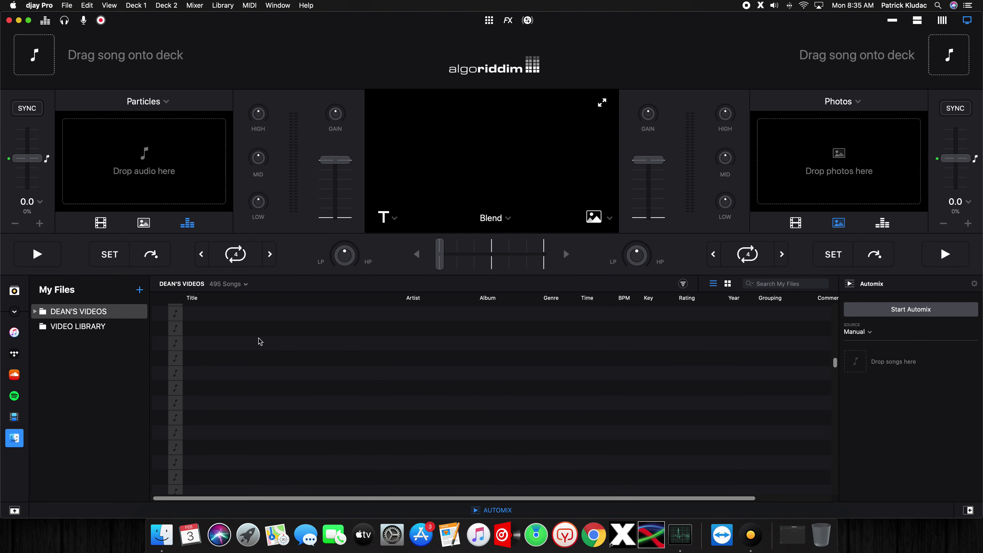
scroll(259, 342, down, 5)
Force quit the unresponsive djay Pro application.
right_click(750, 535)
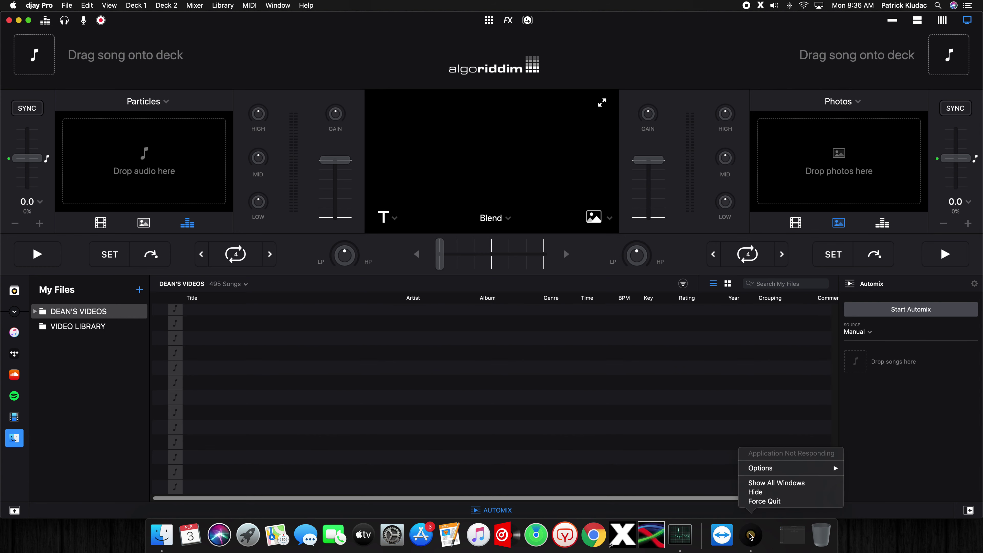
click(750, 535)
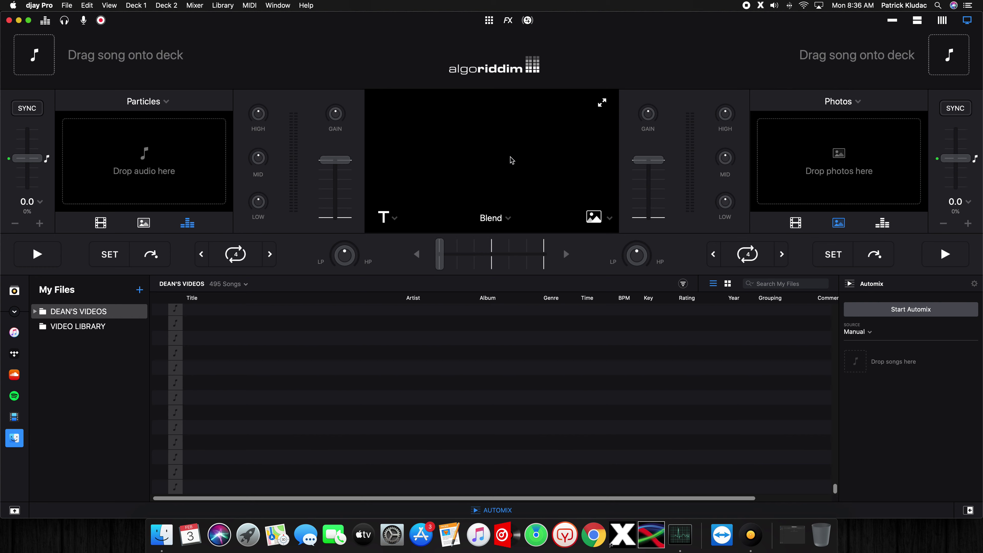
right_click(751, 534)
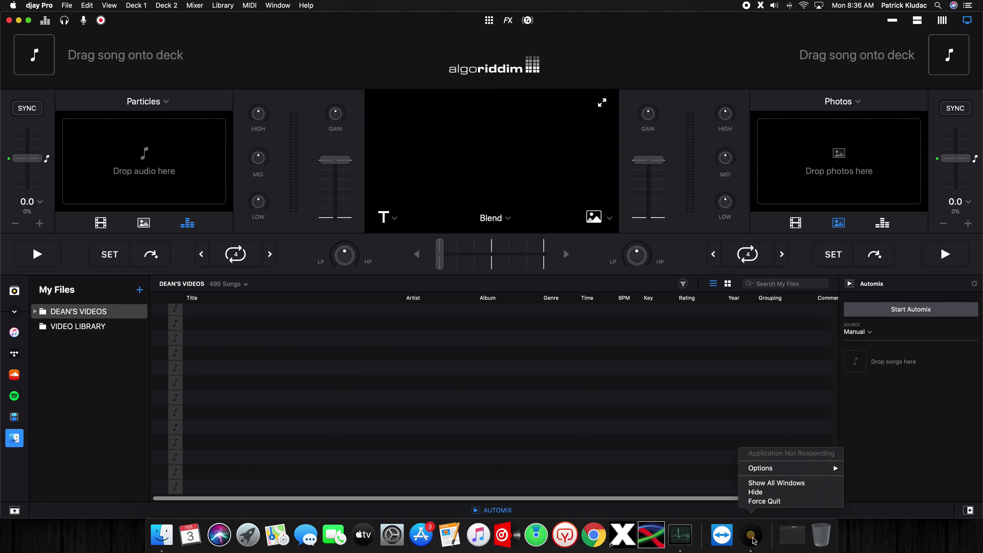
click(768, 502)
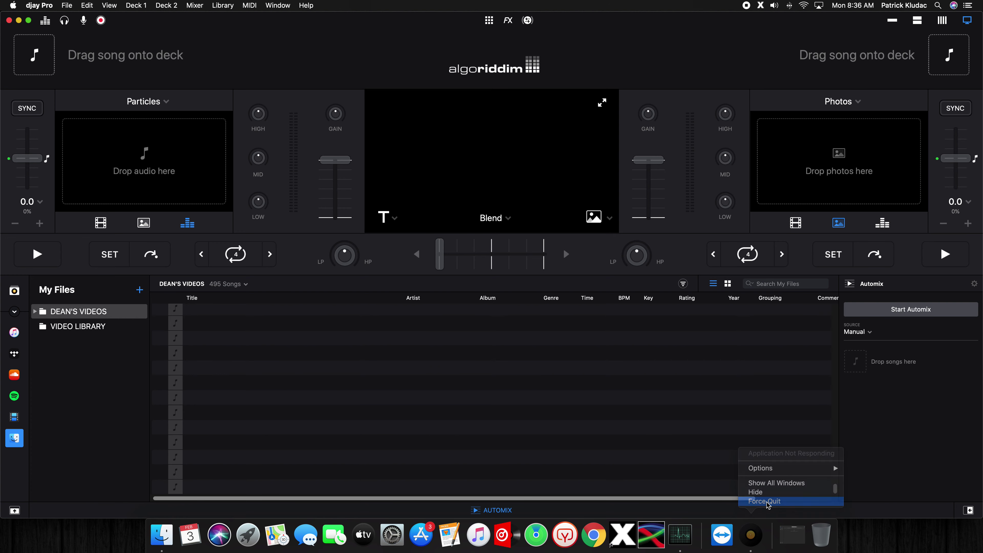